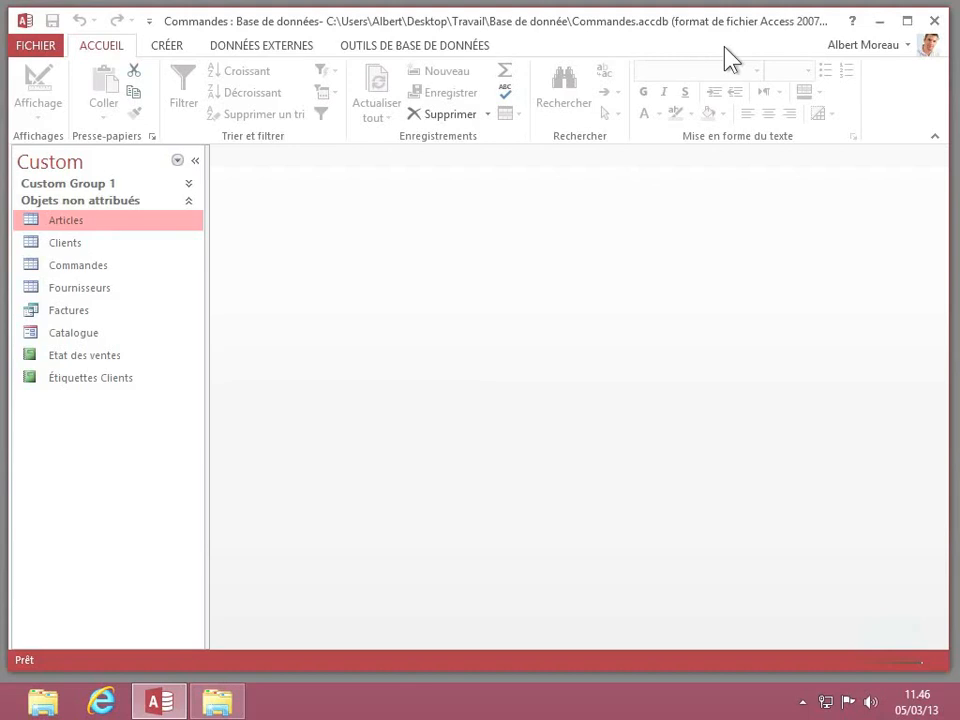
Step: In the account settings, set the Office background to Fonds marins and the Office theme to Gris clair
left_click(35, 45)
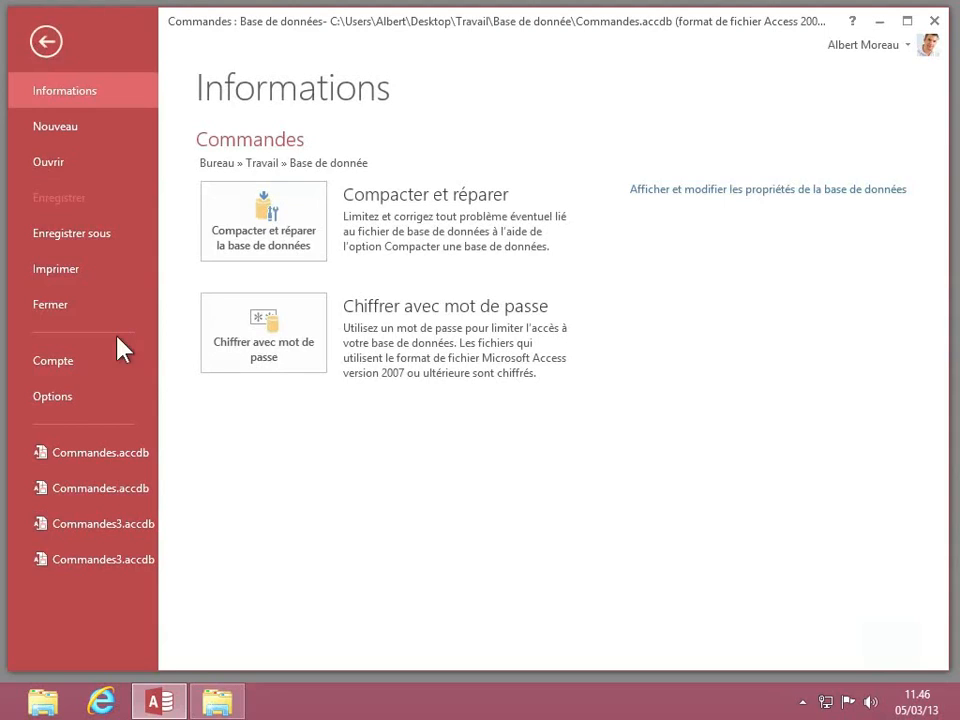
left_click(77, 367)
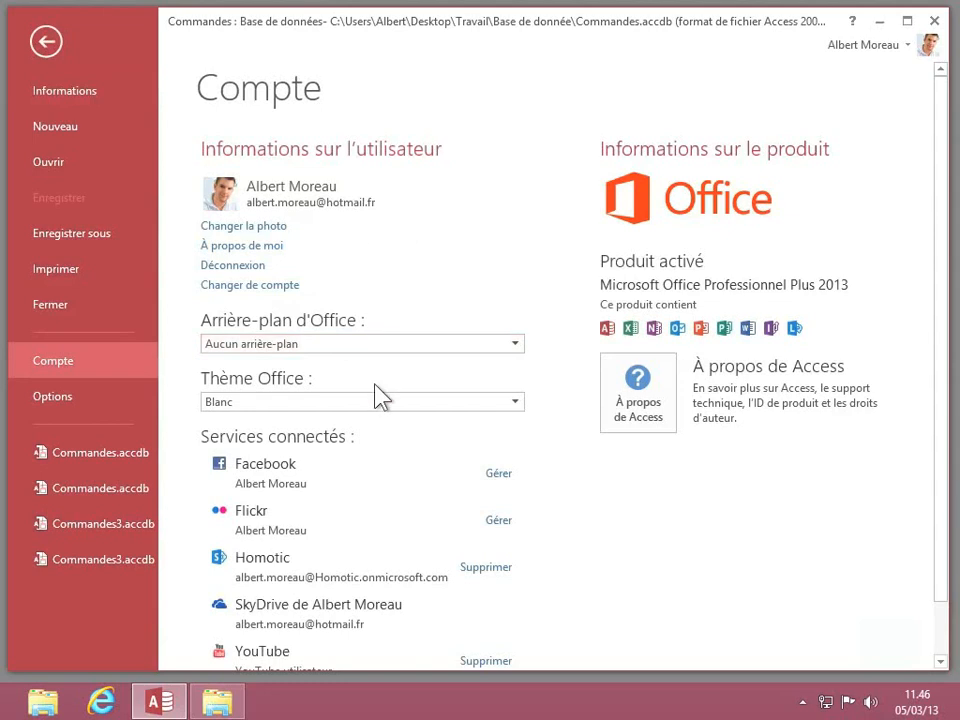
left_click(499, 344)
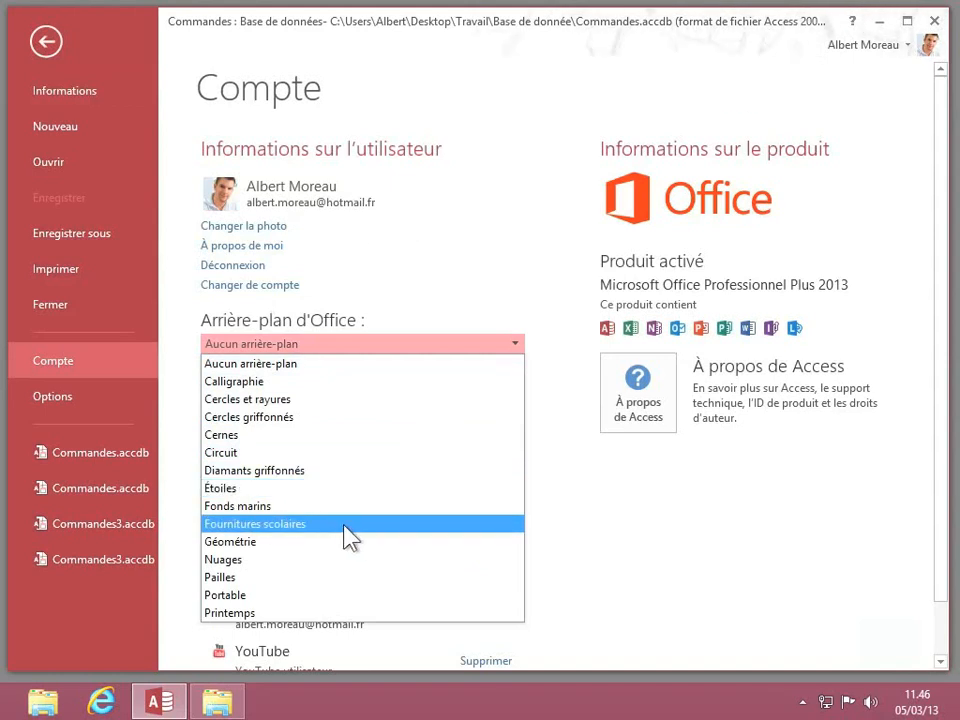
left_click(245, 507)
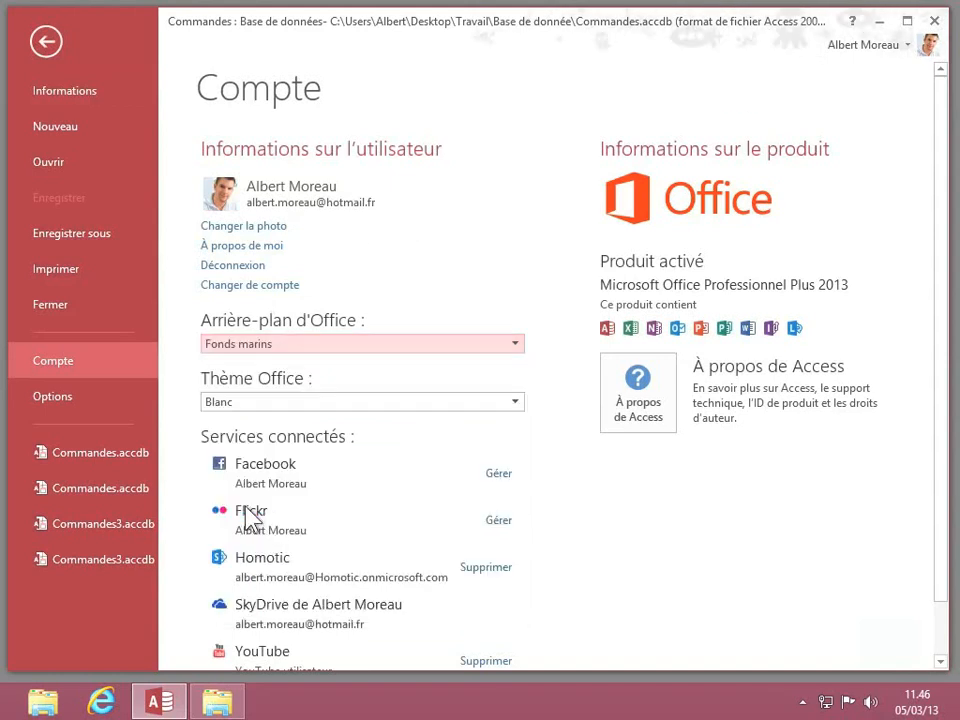
left_click(463, 410)
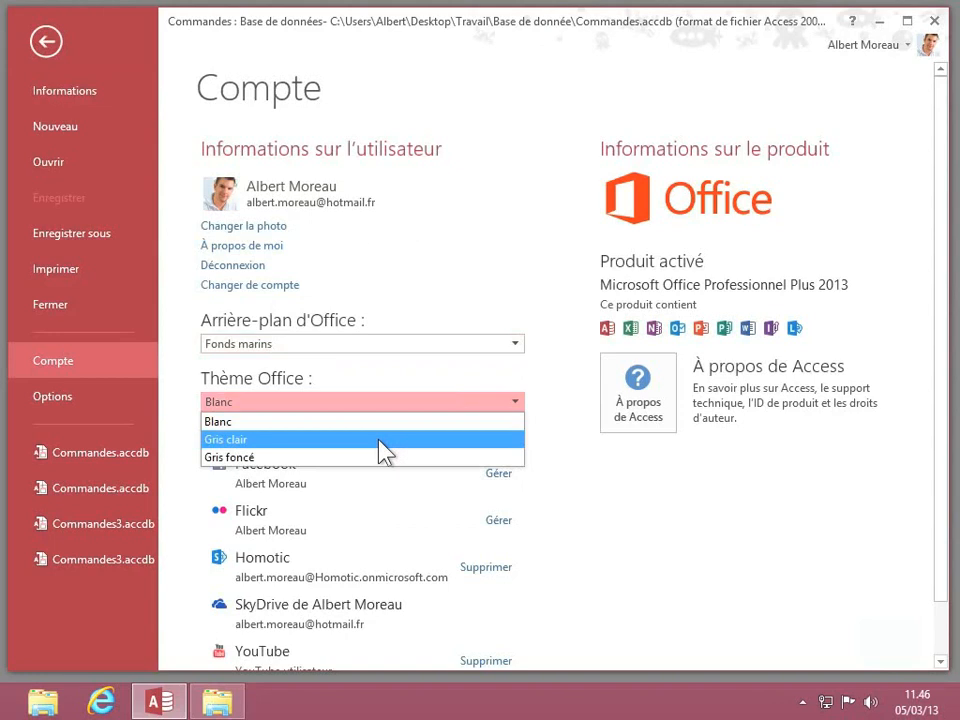
left_click(255, 441)
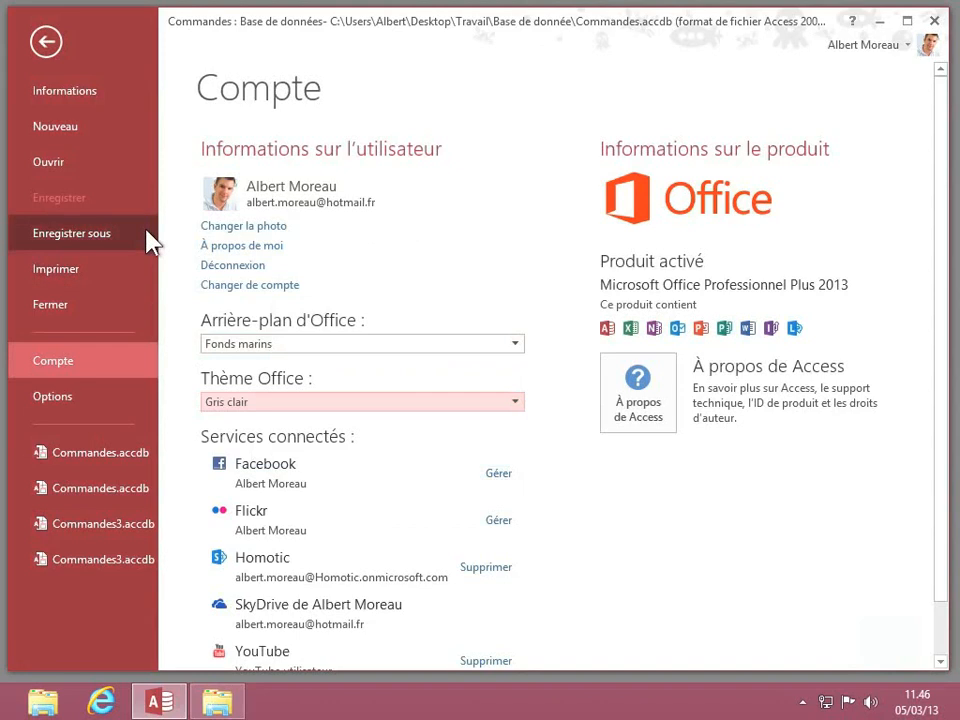
Step: Try the Gris foncé Office theme, and switch back to Gris clair
left_click(285, 405)
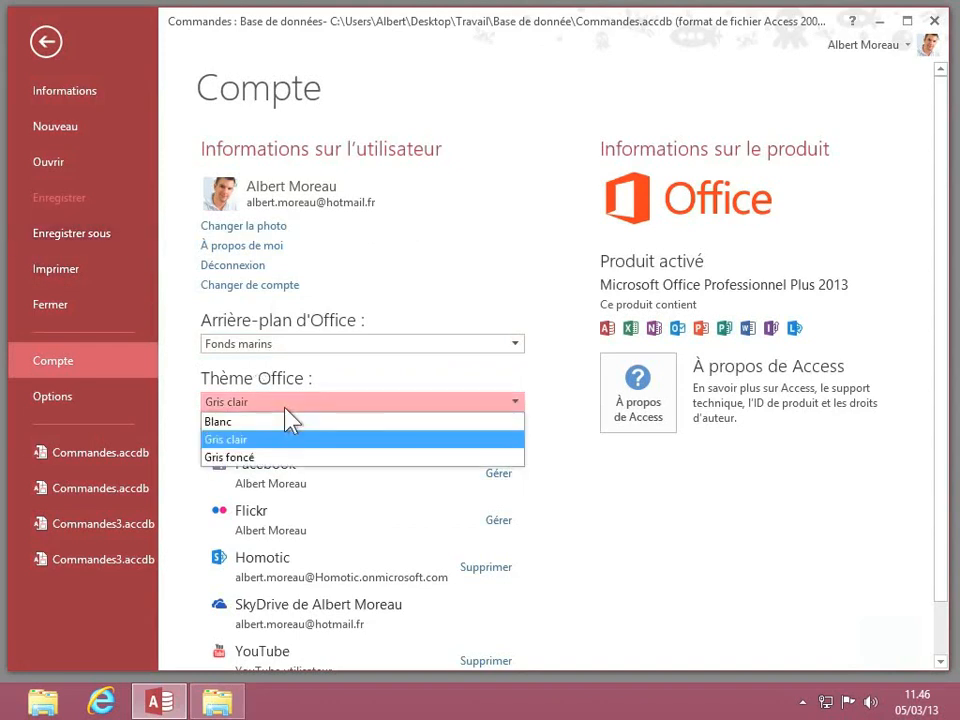
left_click(270, 458)
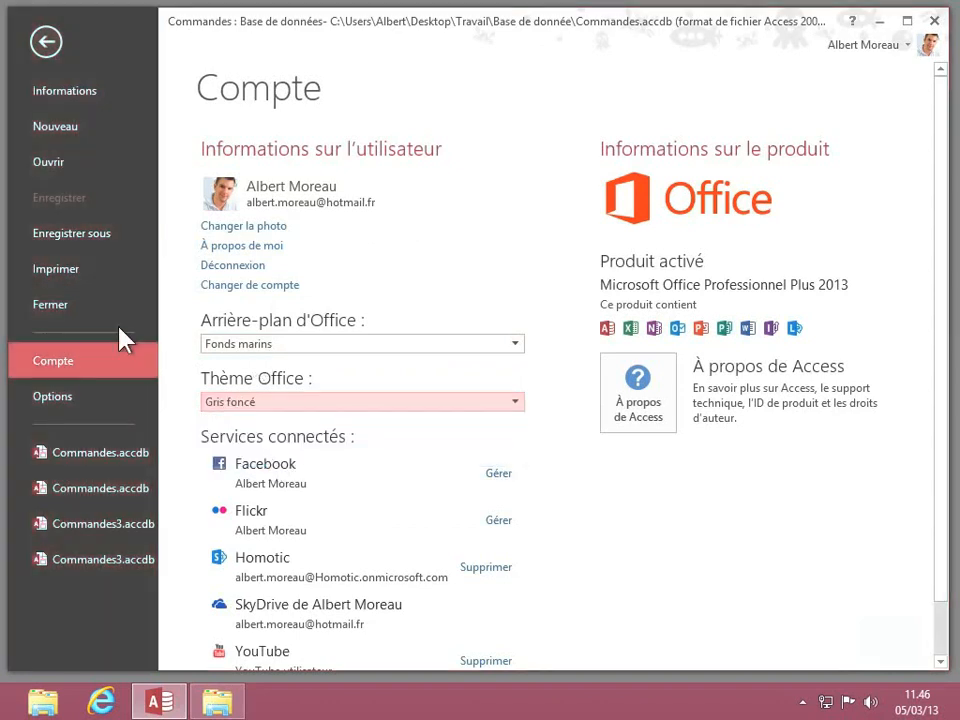
left_click(225, 401)
left_click(258, 445)
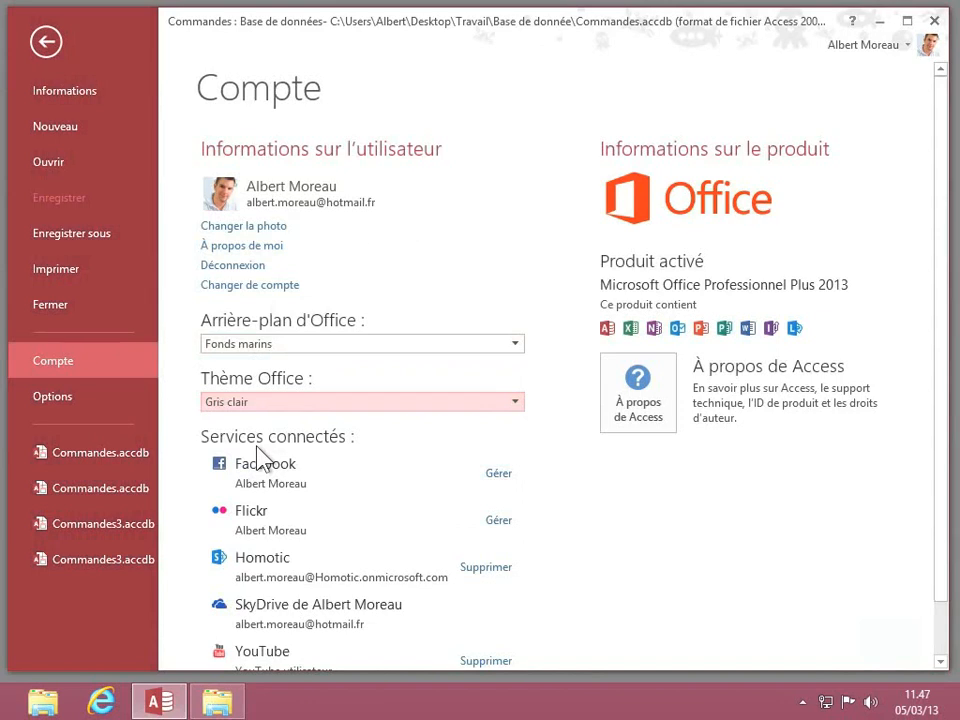
Step: Open the program options and examine the general settings, including the user name and initials fields
left_click(62, 400)
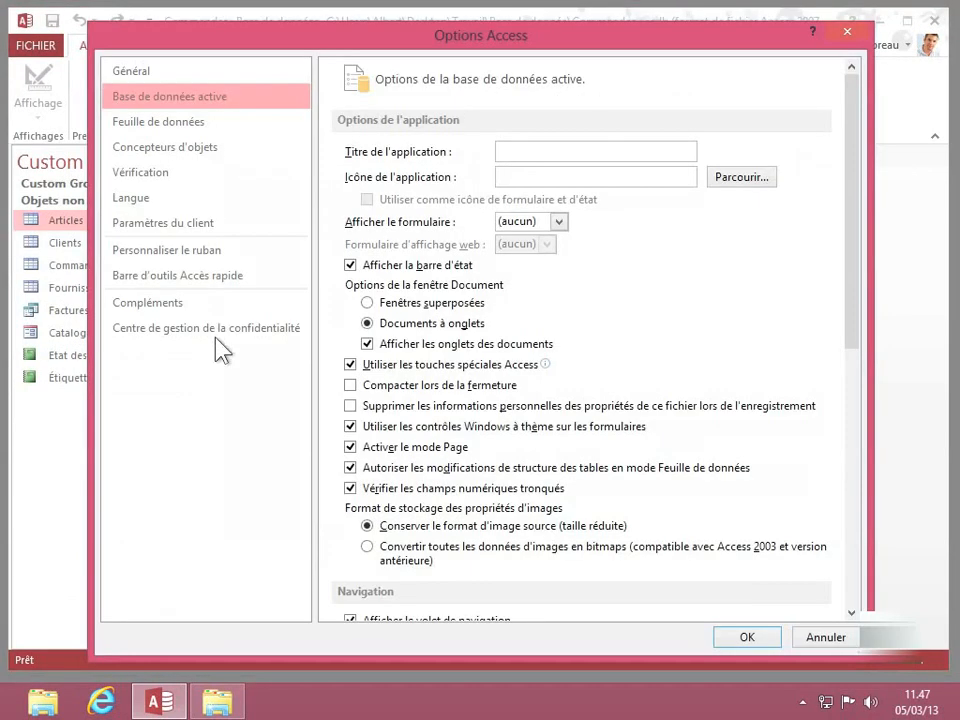
left_click(155, 76)
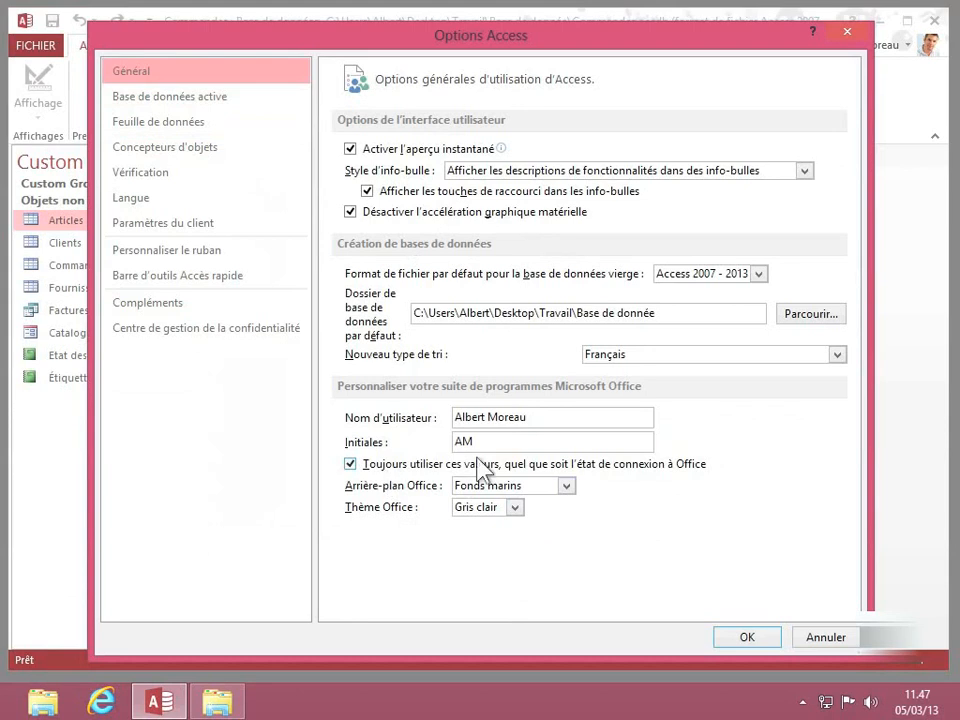
left_click(573, 422)
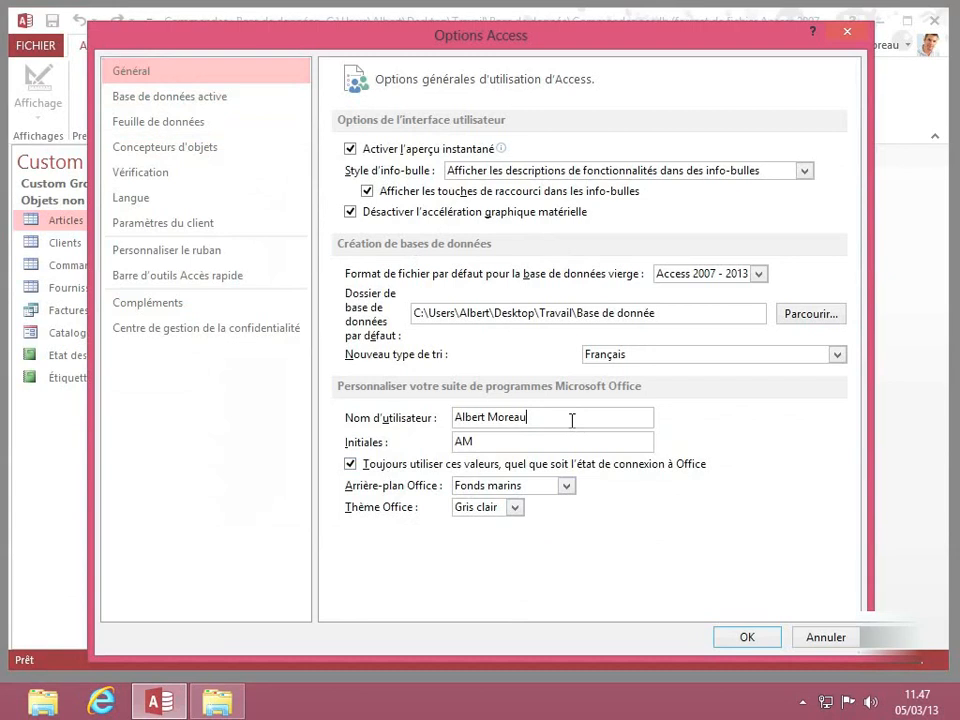
left_click(513, 446)
left_click_drag(718, 52, 651, 47)
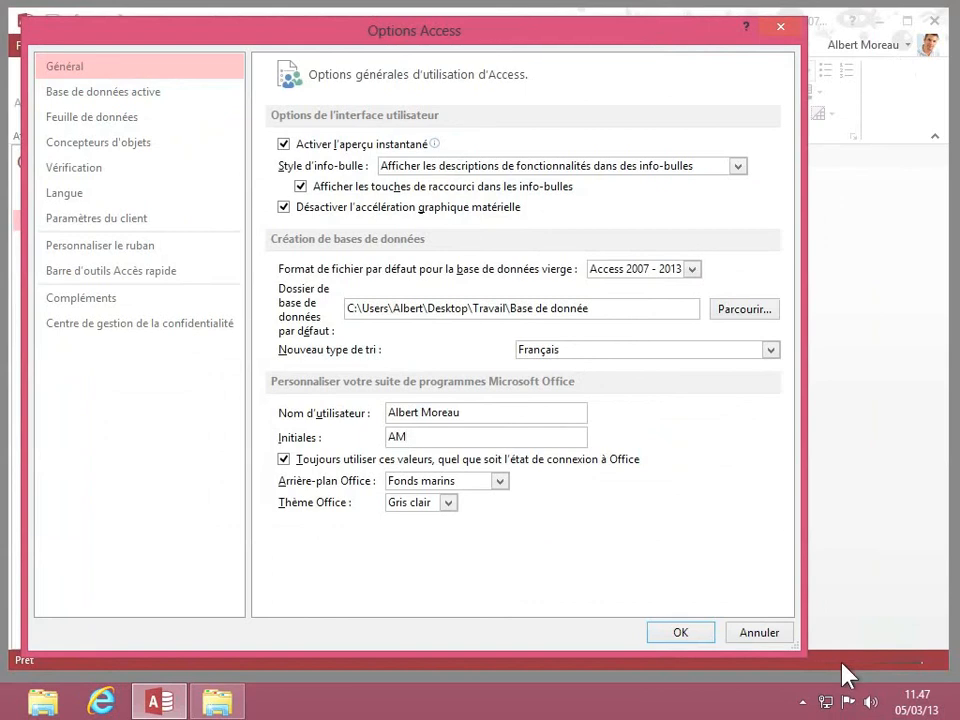
Step: View the current database options, close the options, and look at the customization choices for the status bar
left_click(127, 95)
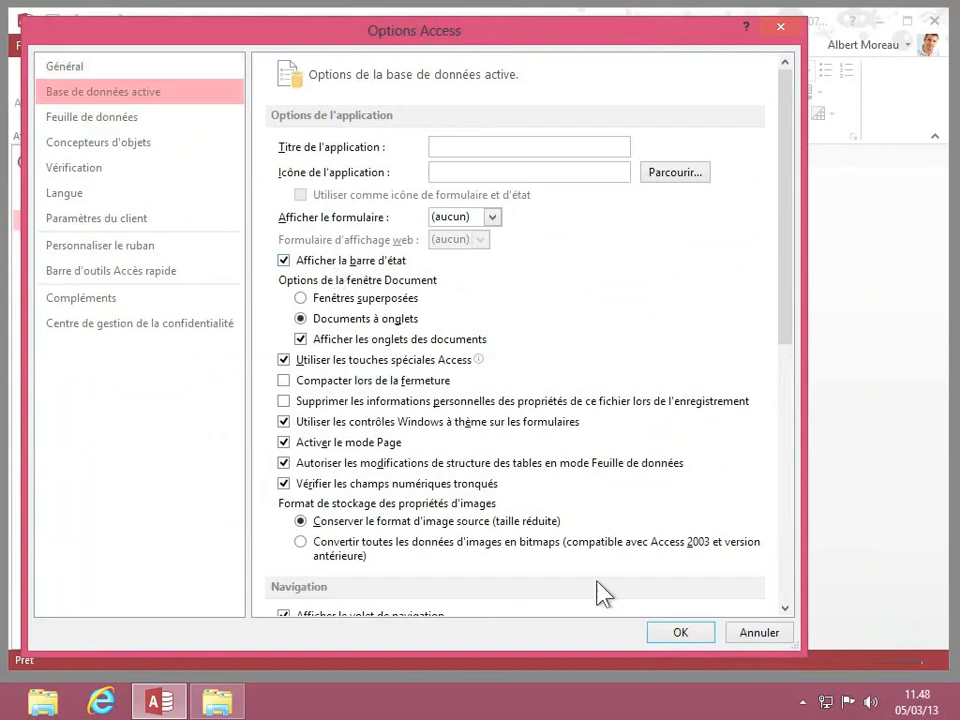
left_click(680, 633)
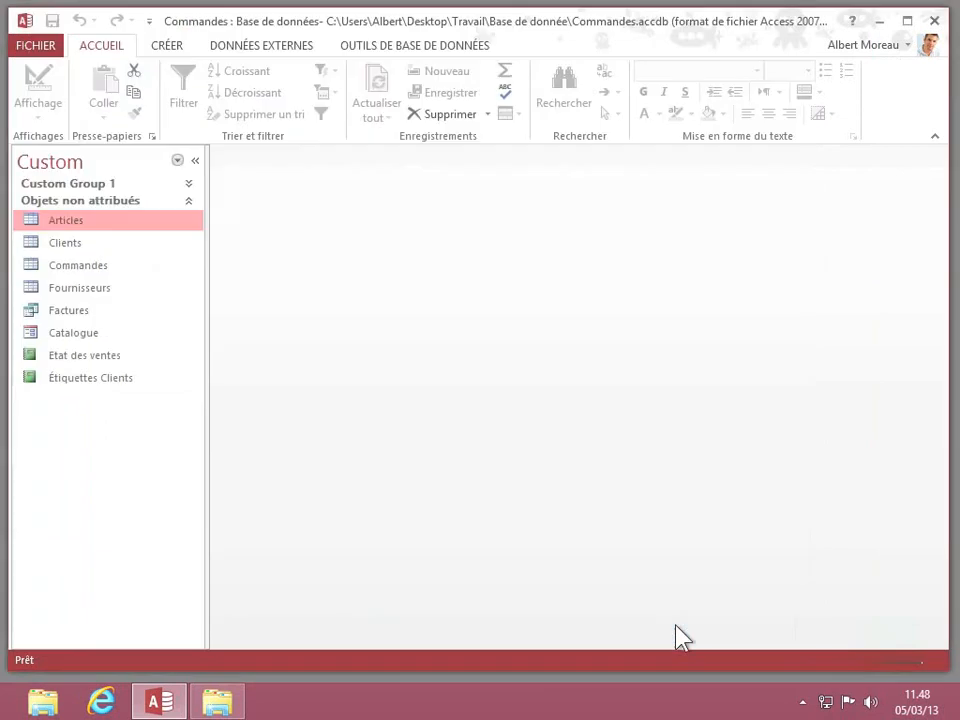
right_click(569, 663)
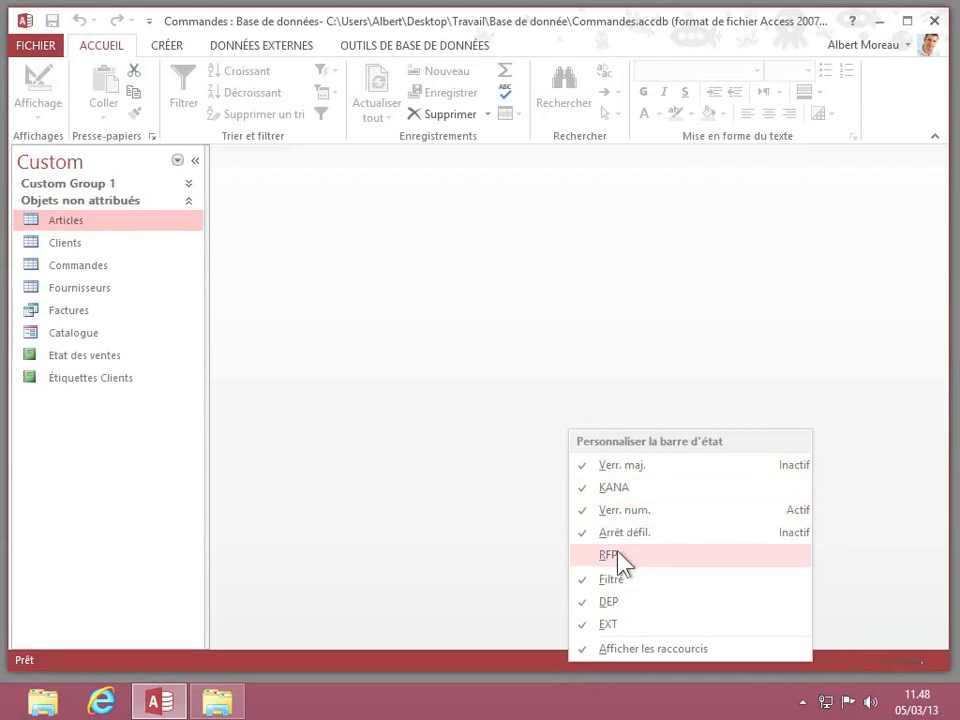
left_click(494, 559)
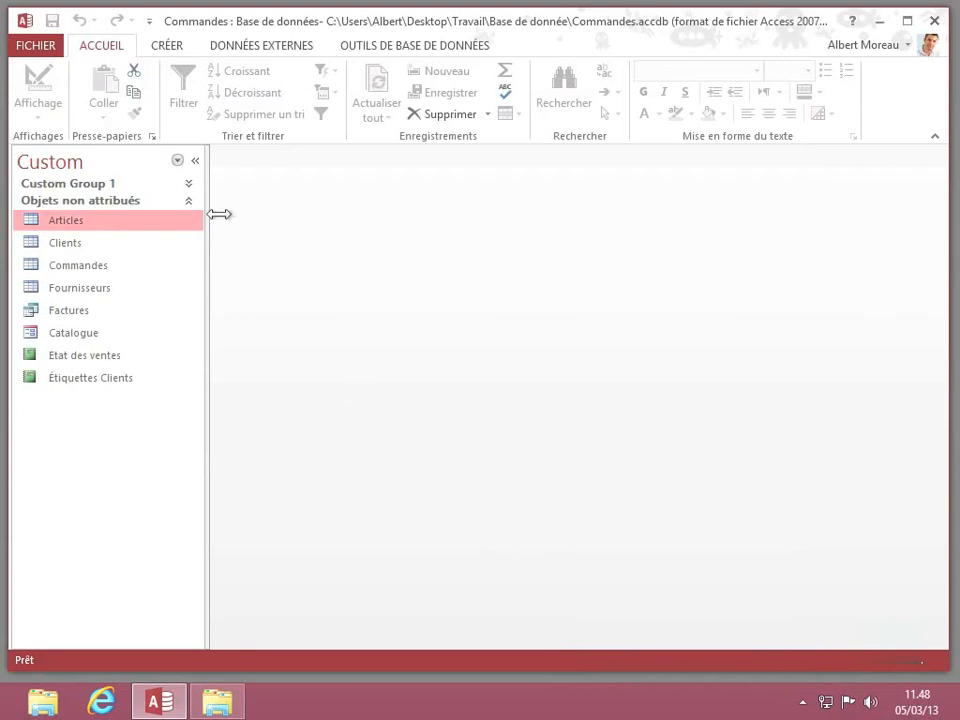
Step: In the general options, select the info-bulle style that shows feature descriptions and disable "Afficher les touches de raccourci dans les info-bulles"
left_click(38, 47)
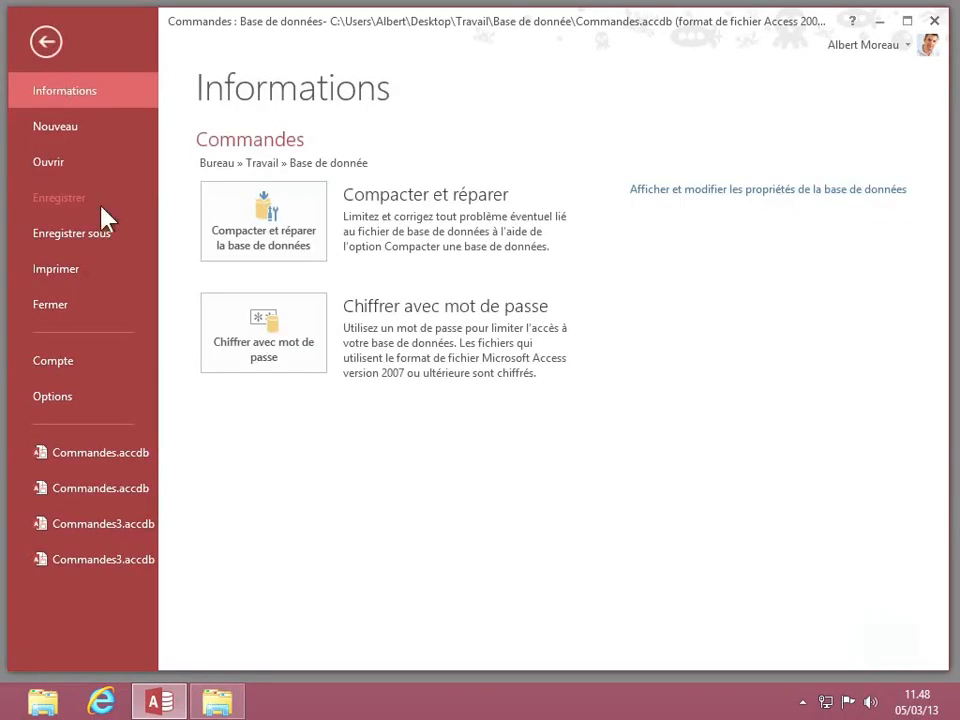
left_click(64, 400)
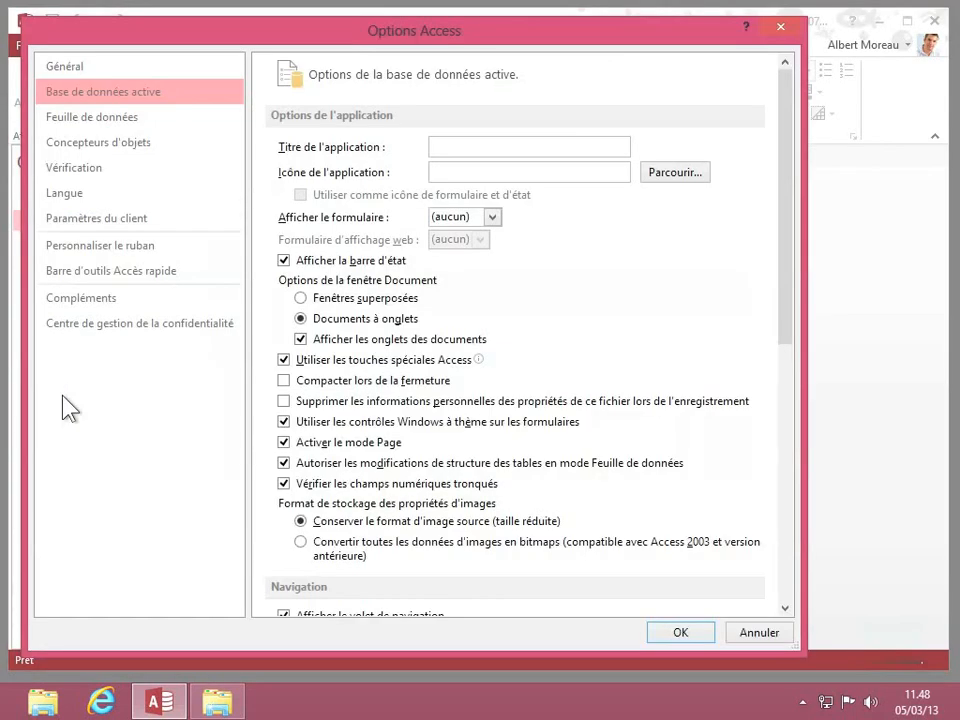
left_click(88, 70)
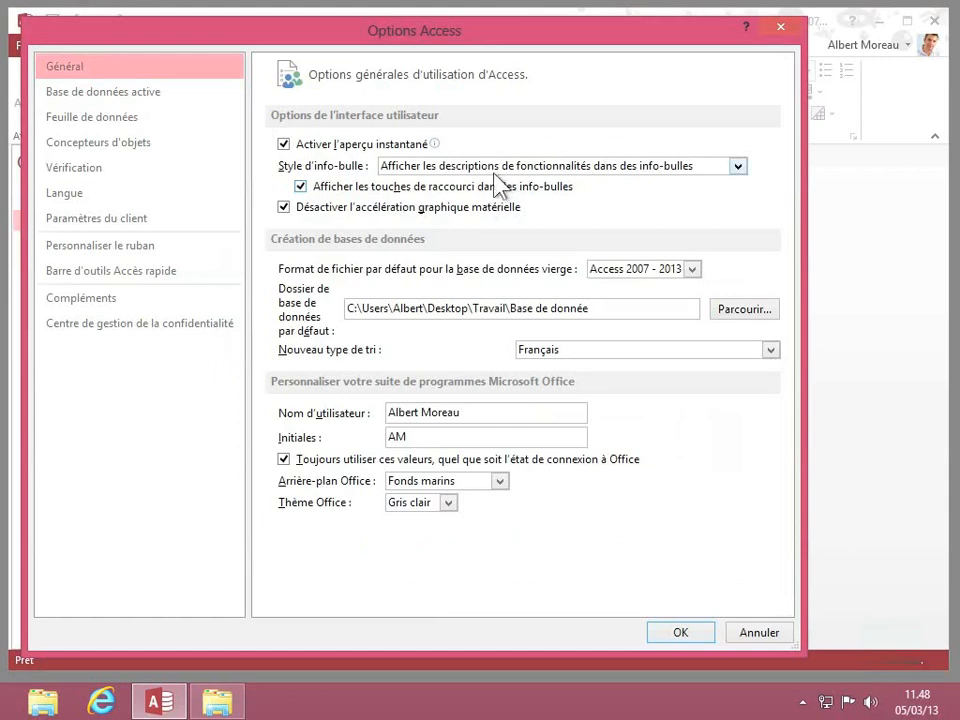
left_click(737, 167)
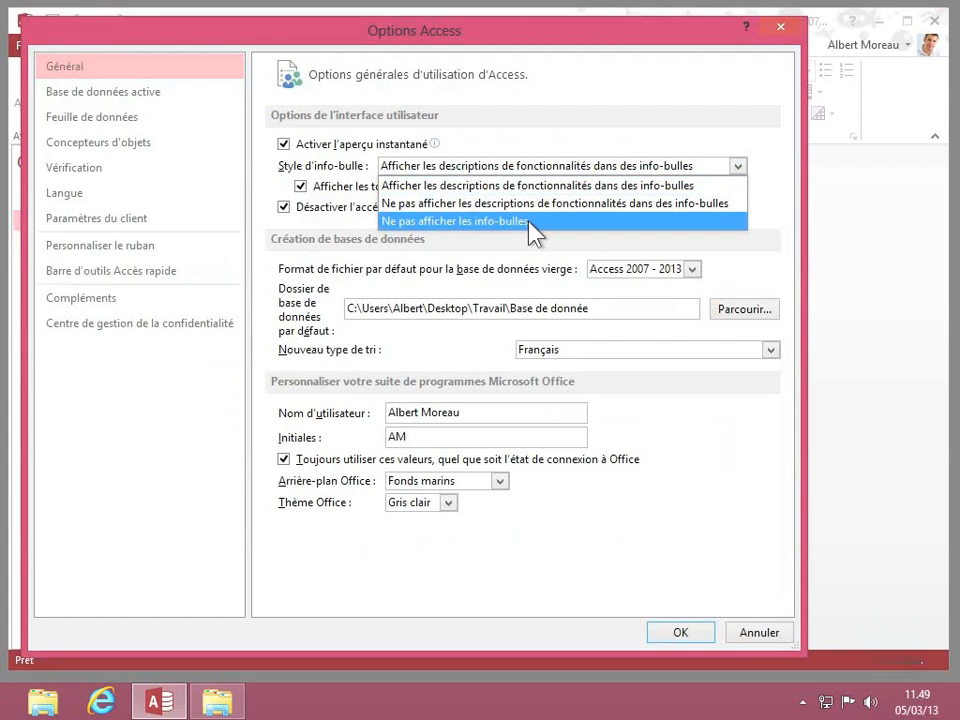
left_click(534, 189)
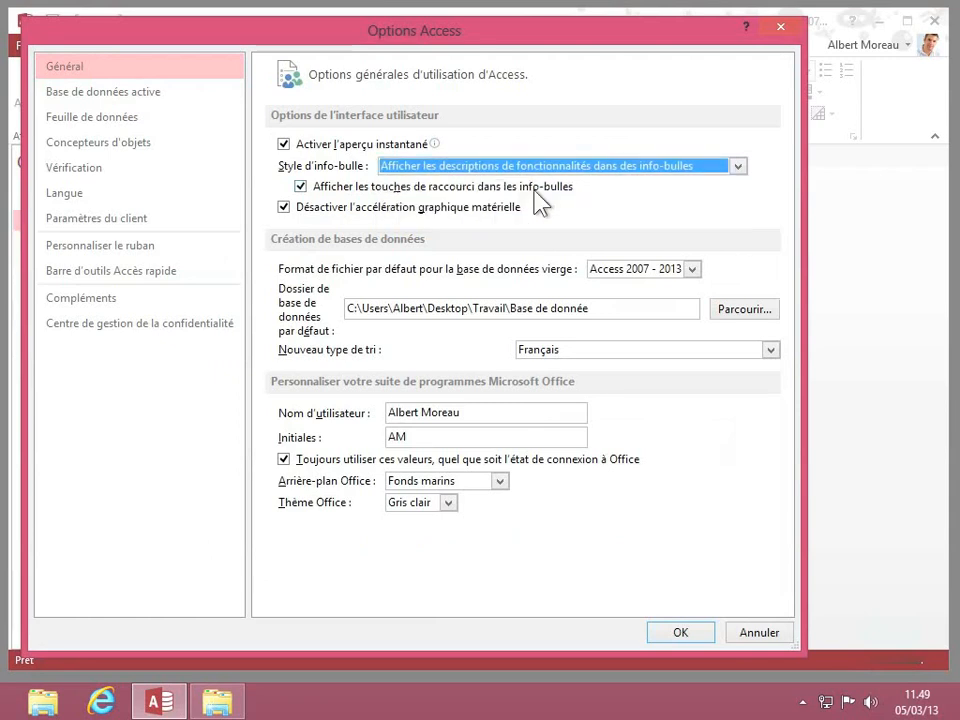
left_click(300, 188)
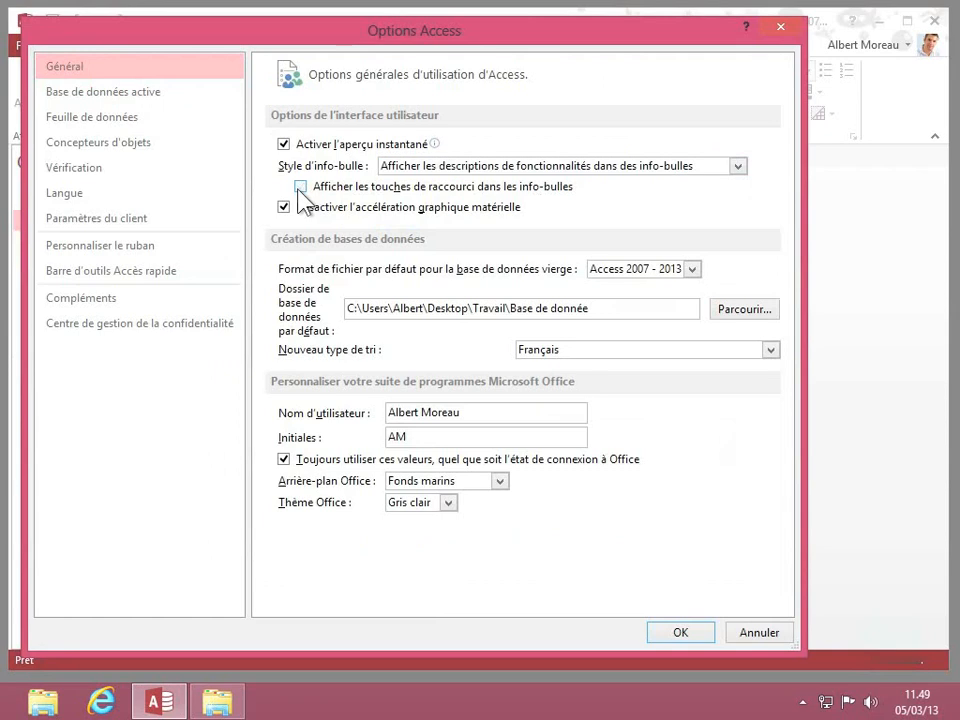
left_click(681, 640)
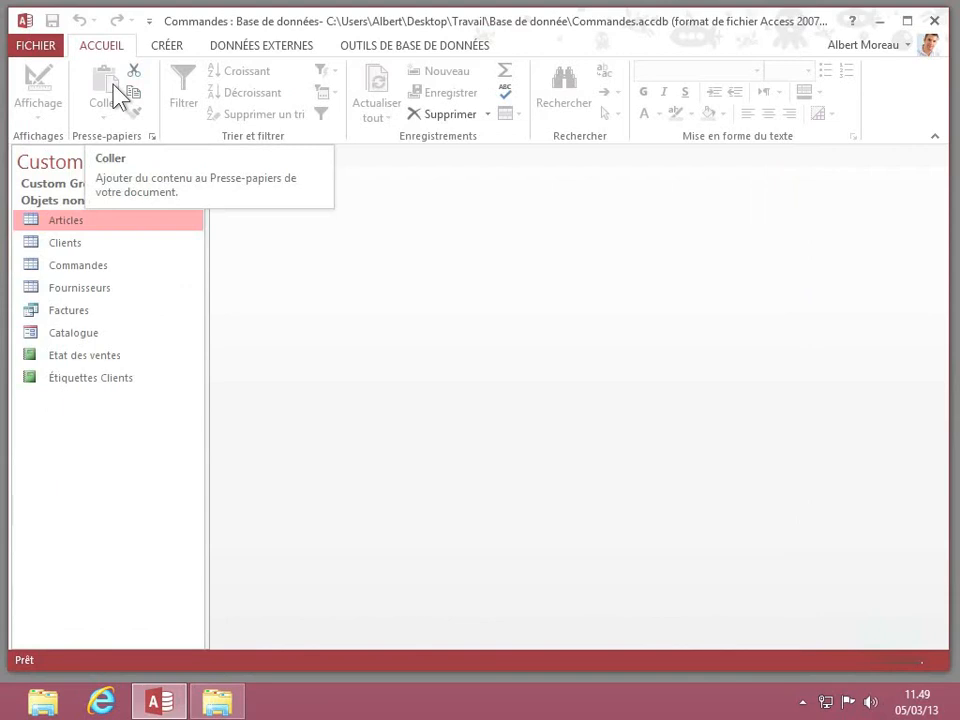
Step: Re-enable "Afficher les touches de raccourci dans les info-bulles" in the general options and apply it
left_click(37, 46)
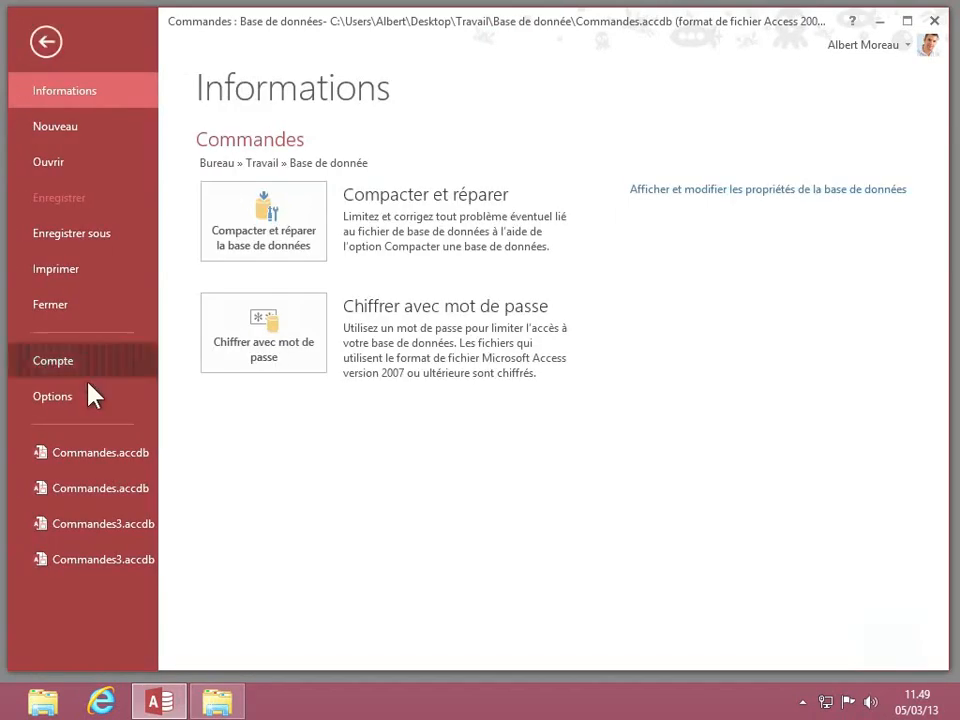
left_click(88, 398)
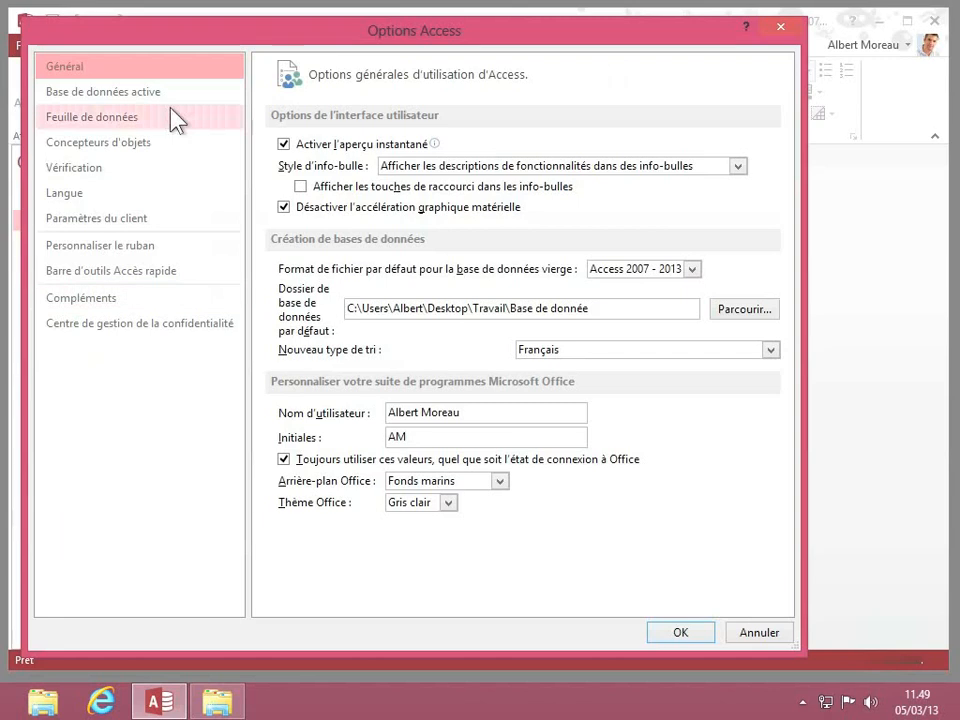
left_click(301, 185)
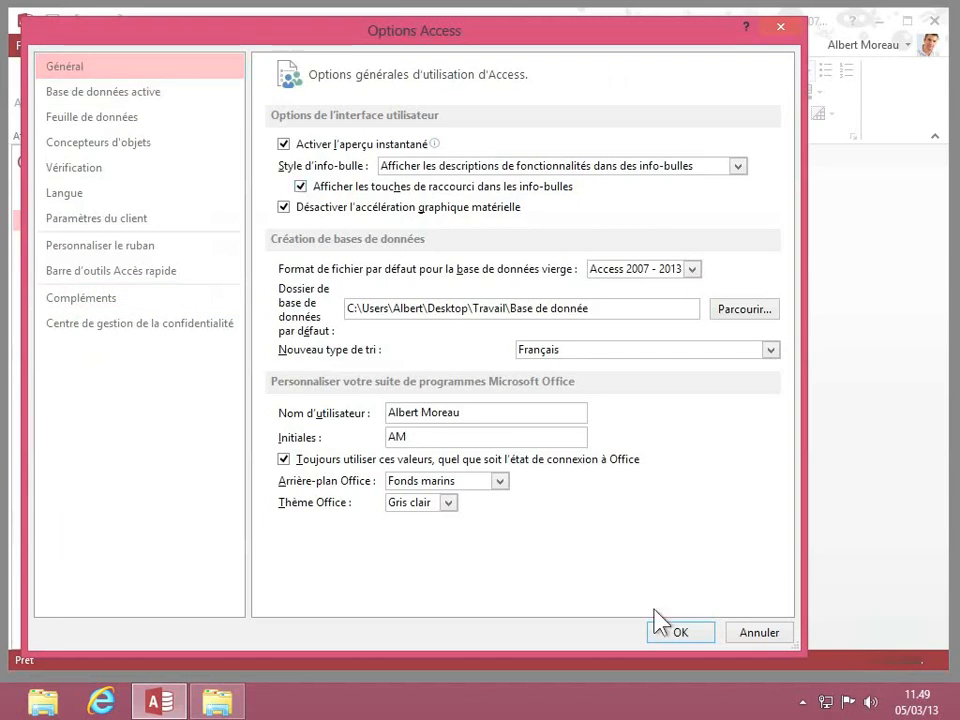
left_click(677, 633)
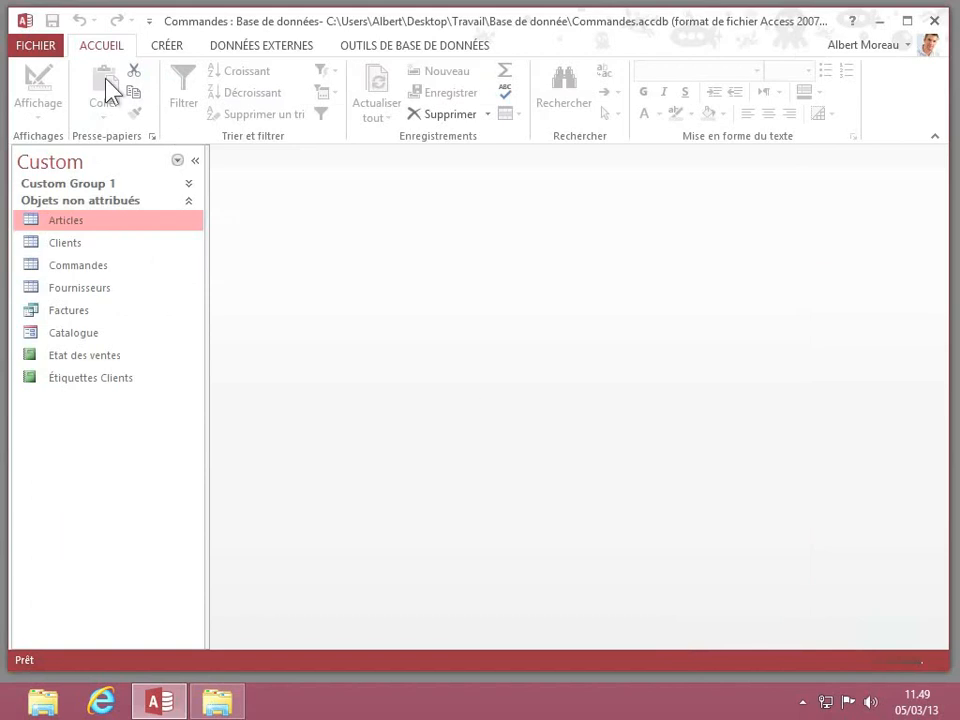